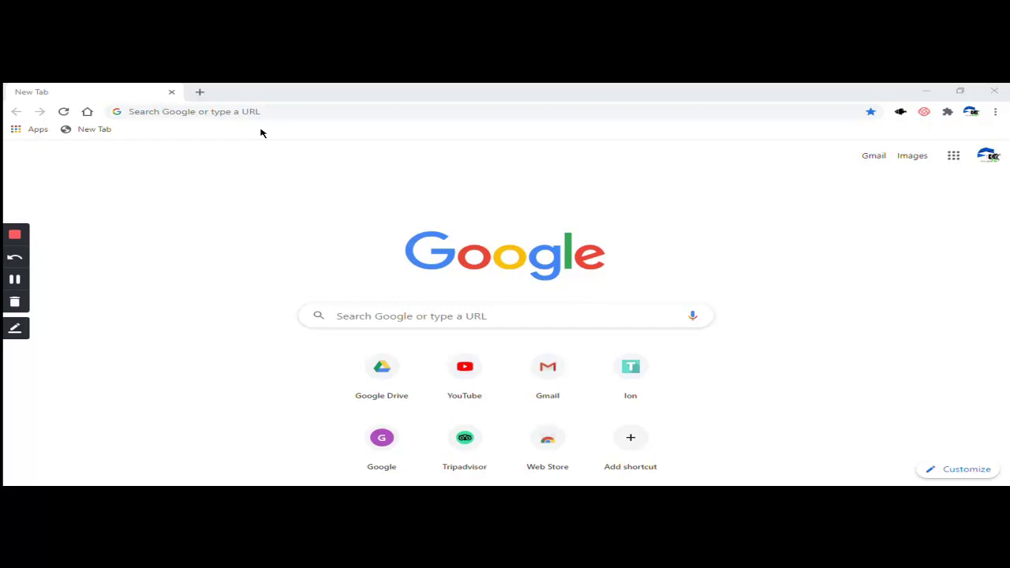
Search Google for "free download brackets" and open the official brackets.io site in a new tab.
left_click(258, 111)
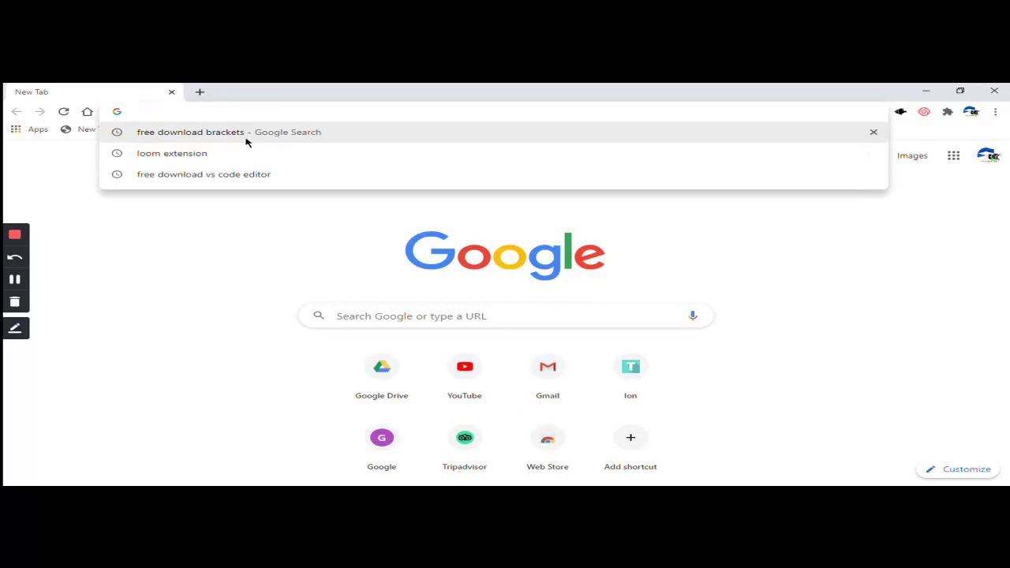
left_click(242, 134)
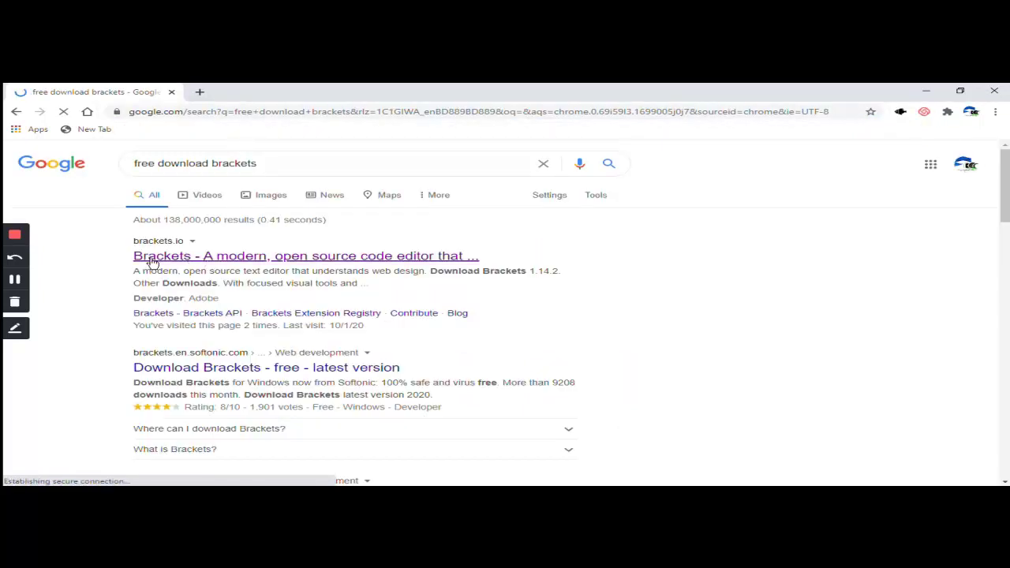
middle_click(165, 255)
left_click(258, 89)
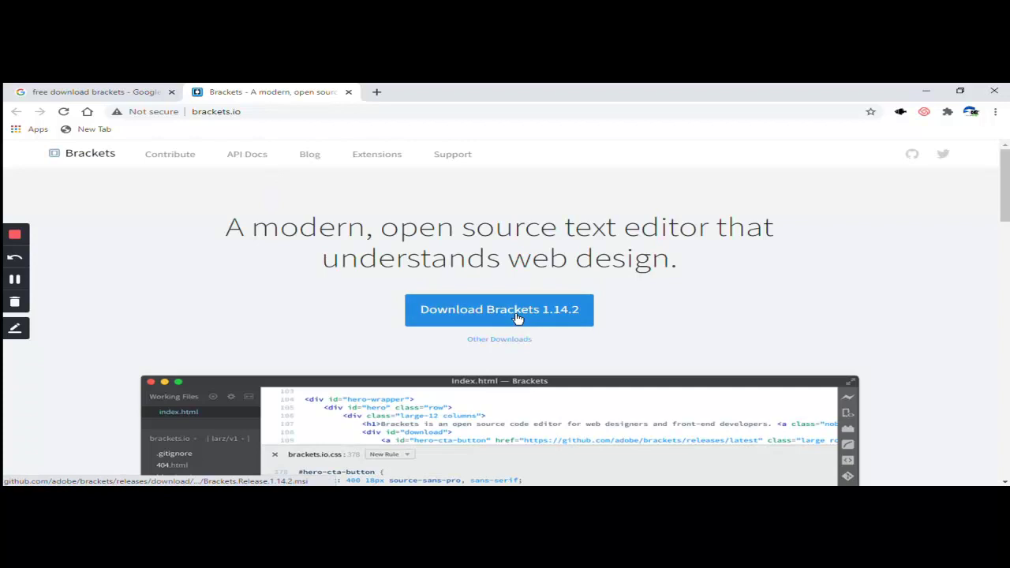
left_click(517, 317)
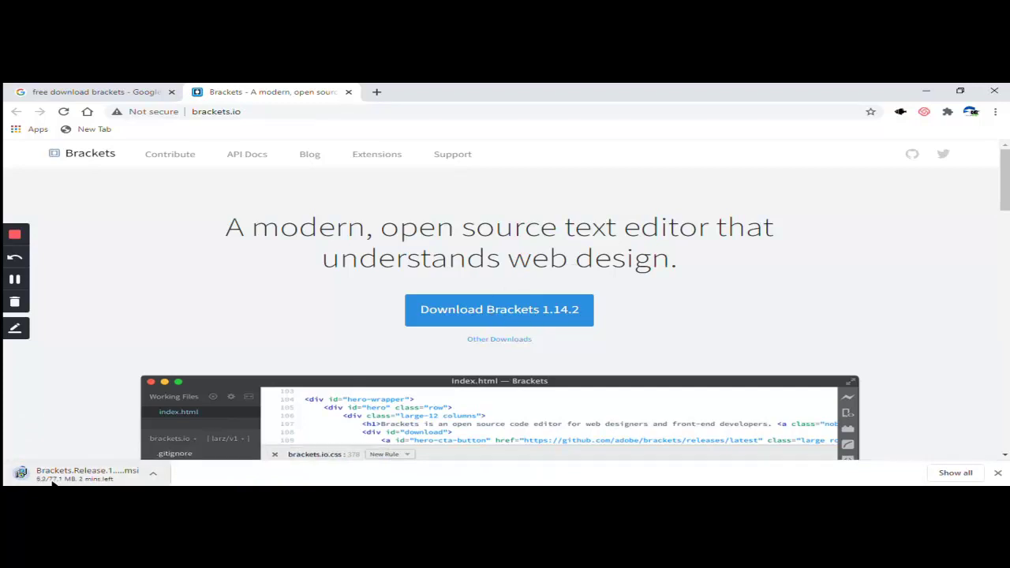
left_click(152, 473)
left_click(194, 458)
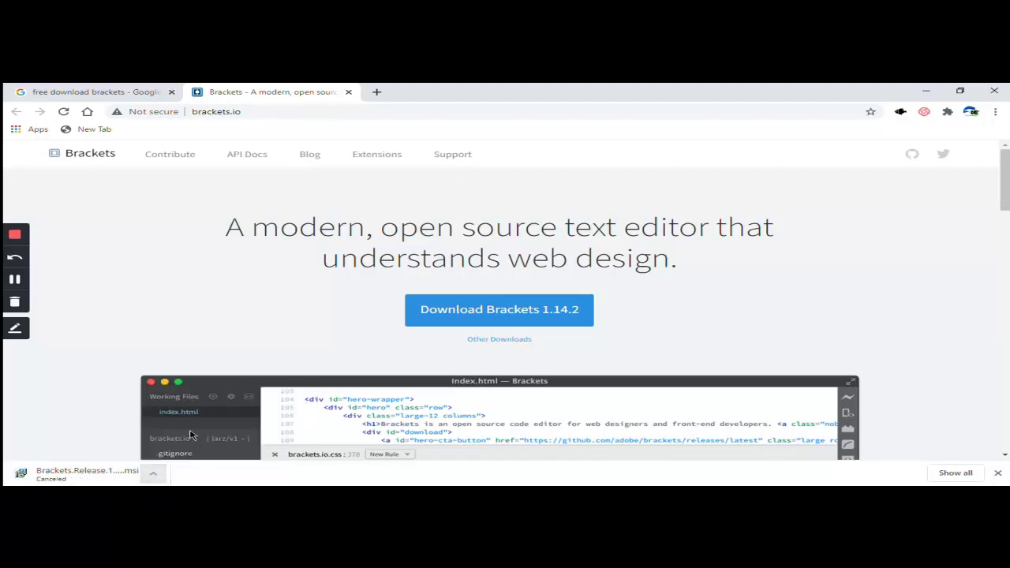
Open the browser's download list and show the downloaded Brackets.Release.1.14.2 installer in its pixie folder, with the folder window maximized.
left_click(994, 112)
left_click(907, 191)
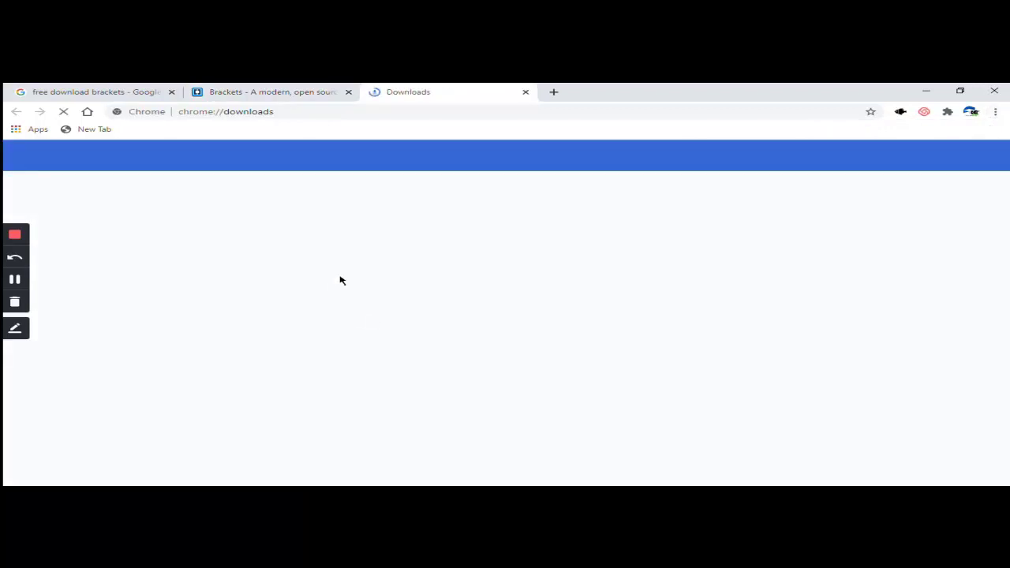
left_click(374, 413)
double_click(321, 253)
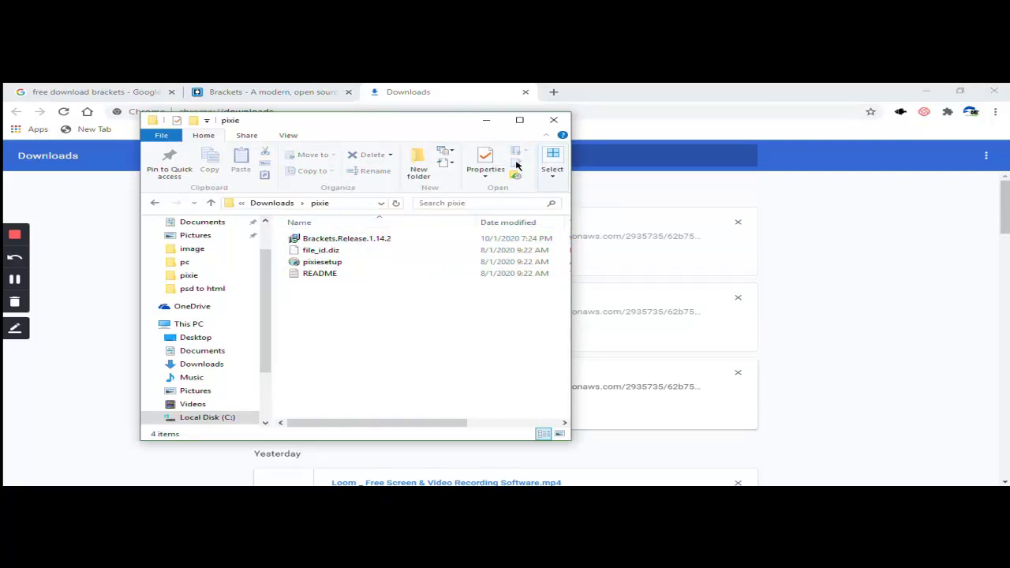
left_click(519, 119)
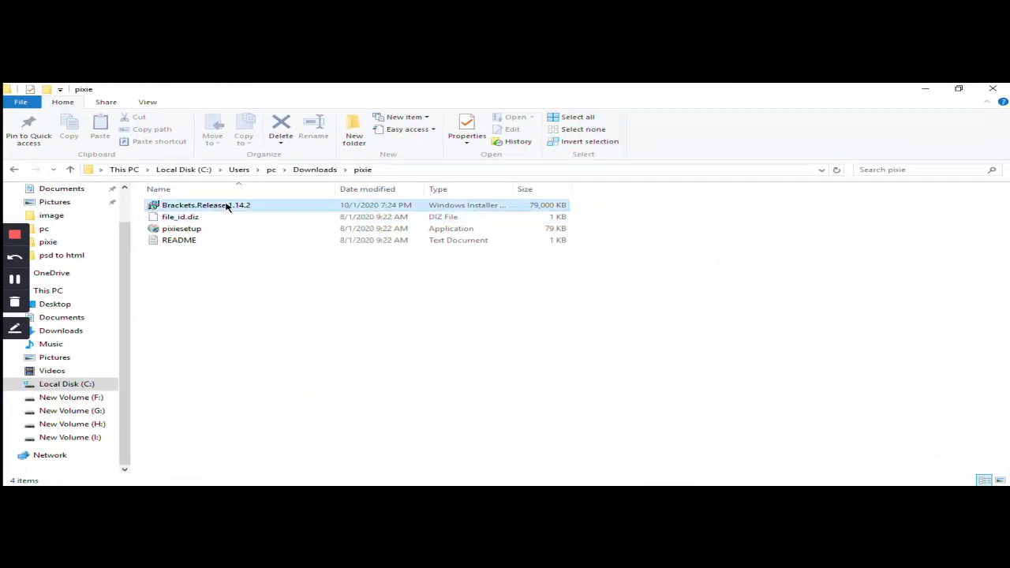
Launch the Brackets.Release.1.14.2 installer and accept the default destination folder with the PATH launcher and "Open with Brackets" options enabled.
right_click(226, 205)
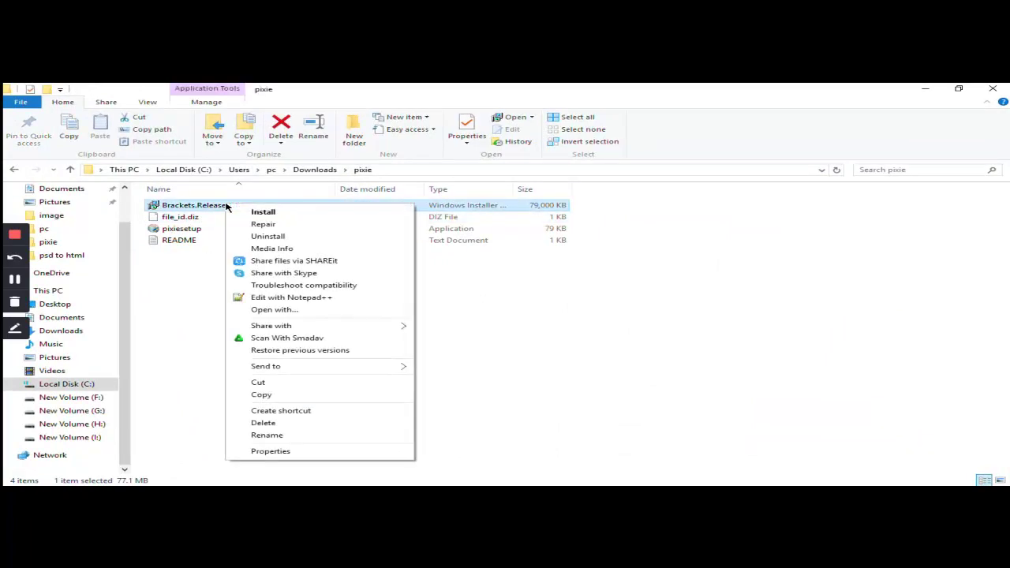
left_click(269, 214)
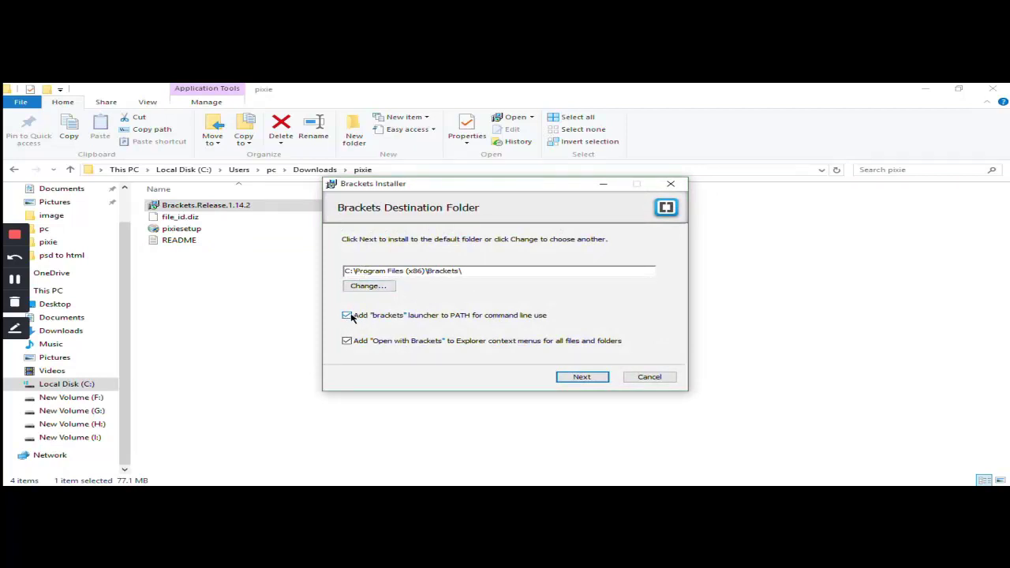
left_click(350, 340)
left_click(350, 343)
left_click(596, 378)
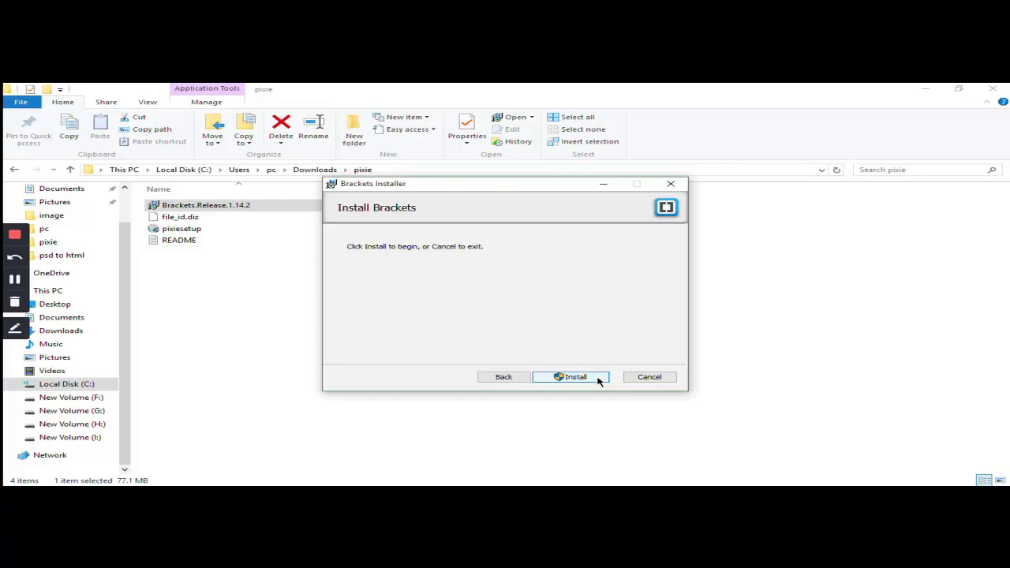
Run the Brackets installation, allow it to make changes to the PC, and finish the installer.
left_click(591, 379)
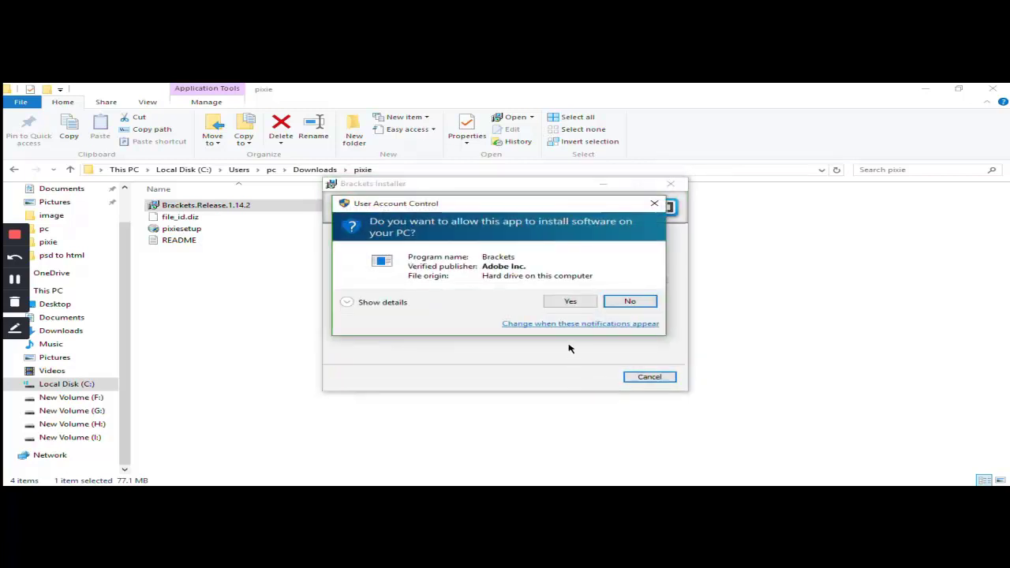
left_click(571, 304)
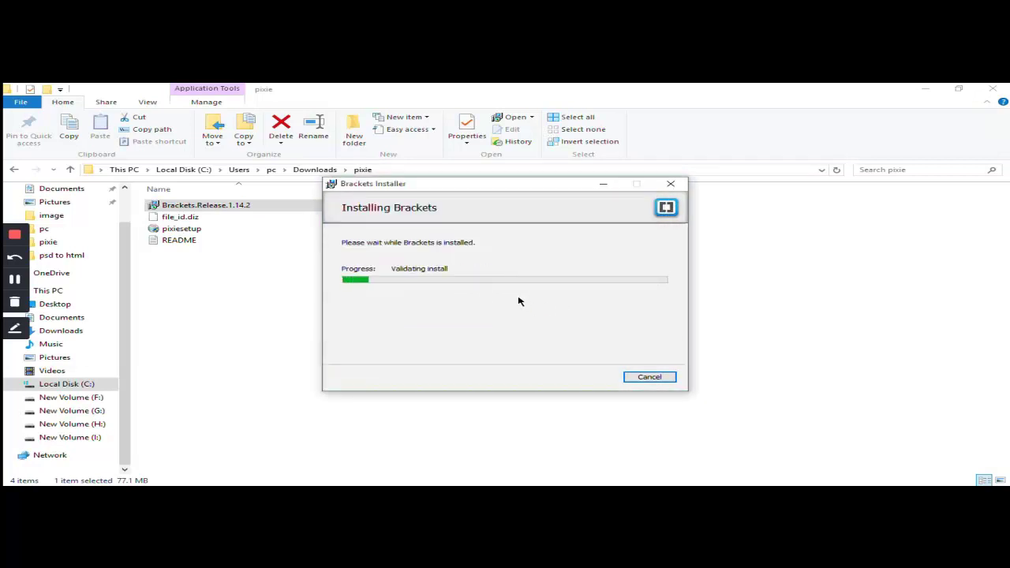
left_click_drag(484, 194, 439, 192)
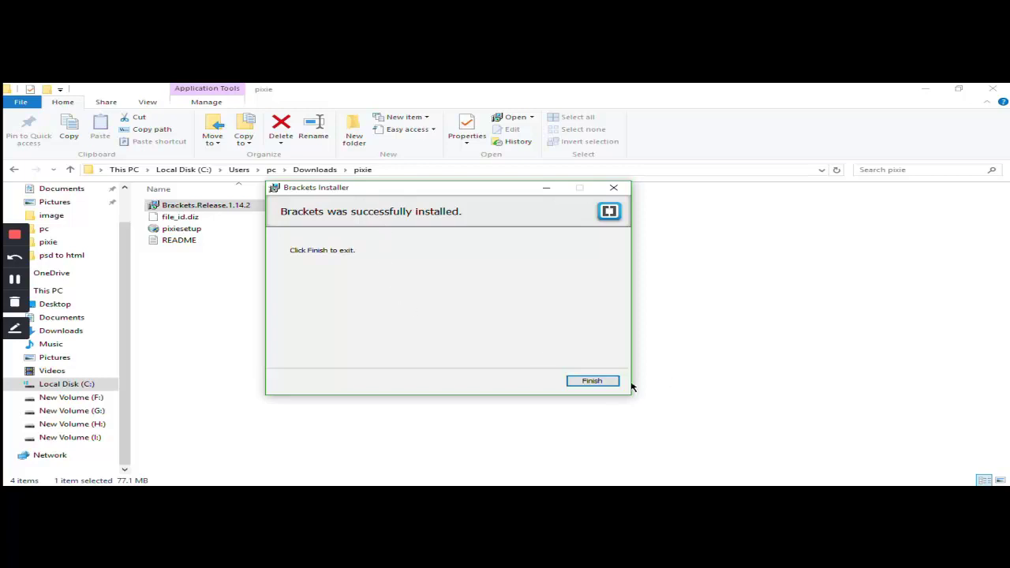
left_click(606, 385)
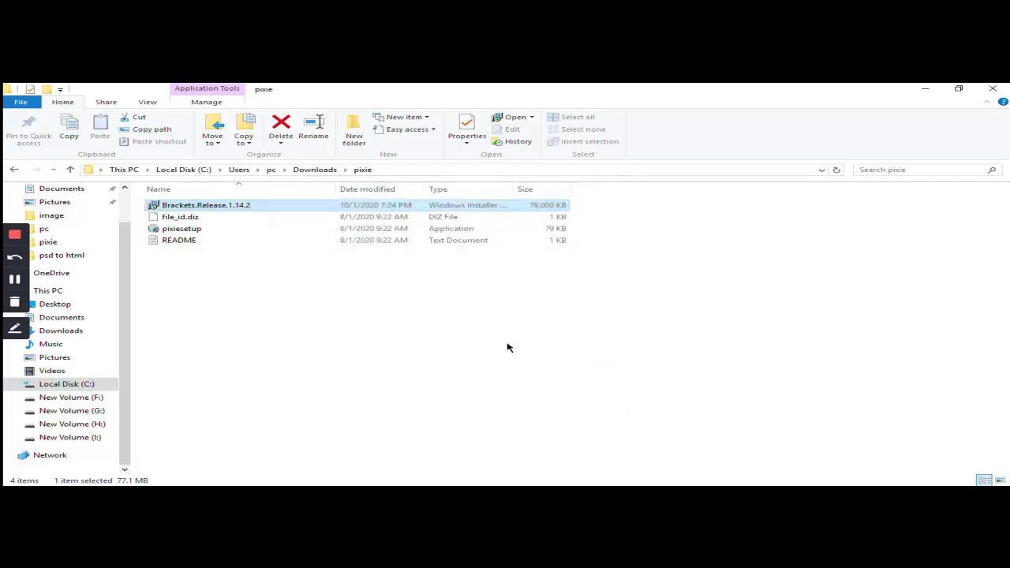
Minimize the open windows to reach the desktop and search Windows with "b" for the Brackets app.
left_click(925, 90)
left_click(928, 89)
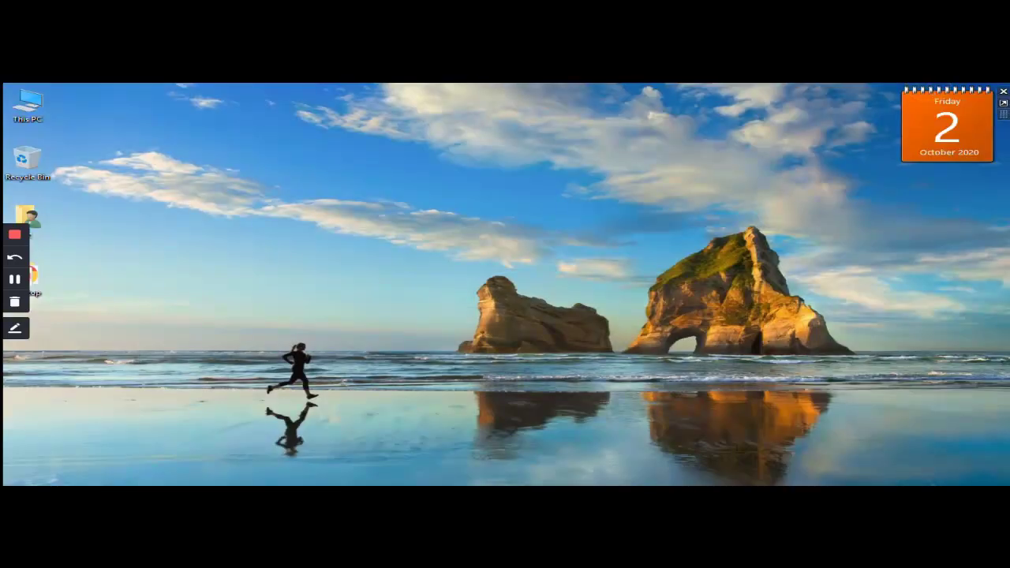
left_click(96, 476)
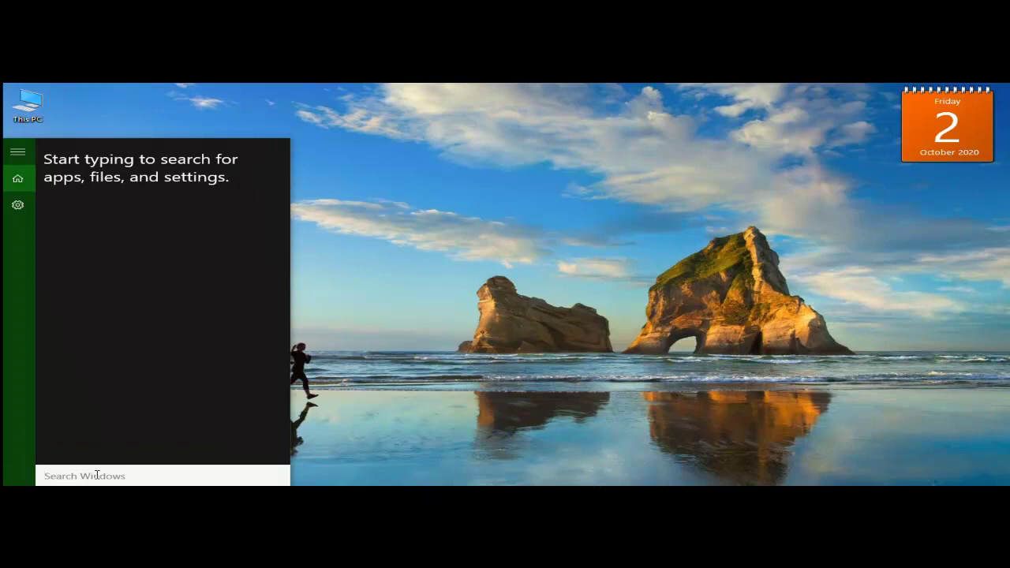
type("b")
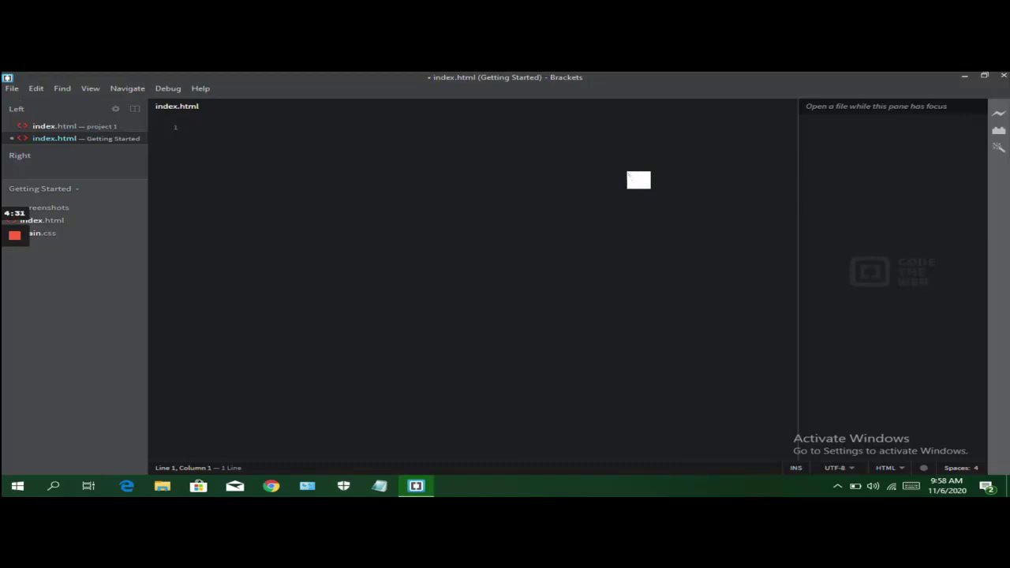
Write an <h1> </h1> tag pair by hand on line 1 of the empty index.html.
type("<h1")
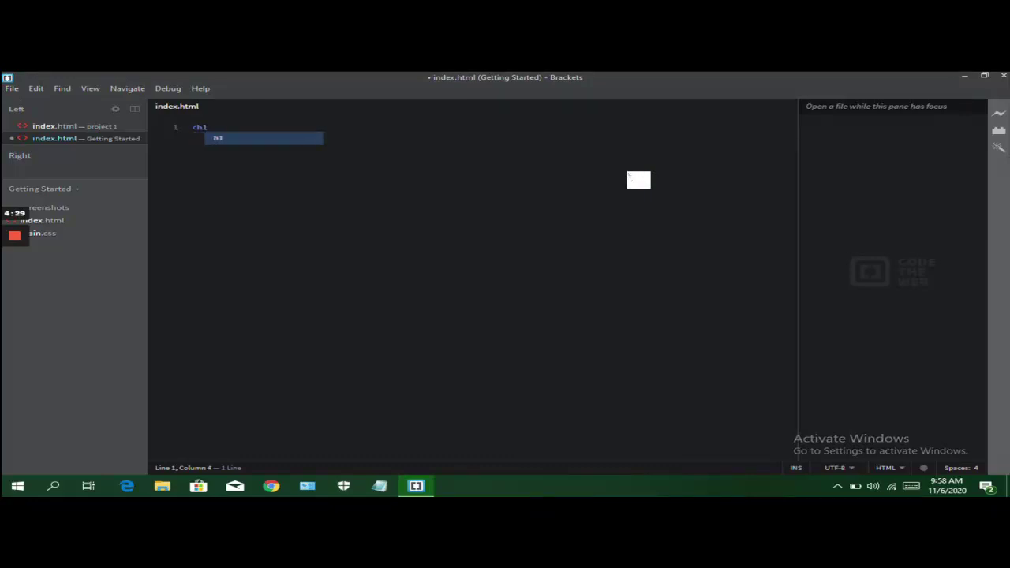
type("> </h1>")
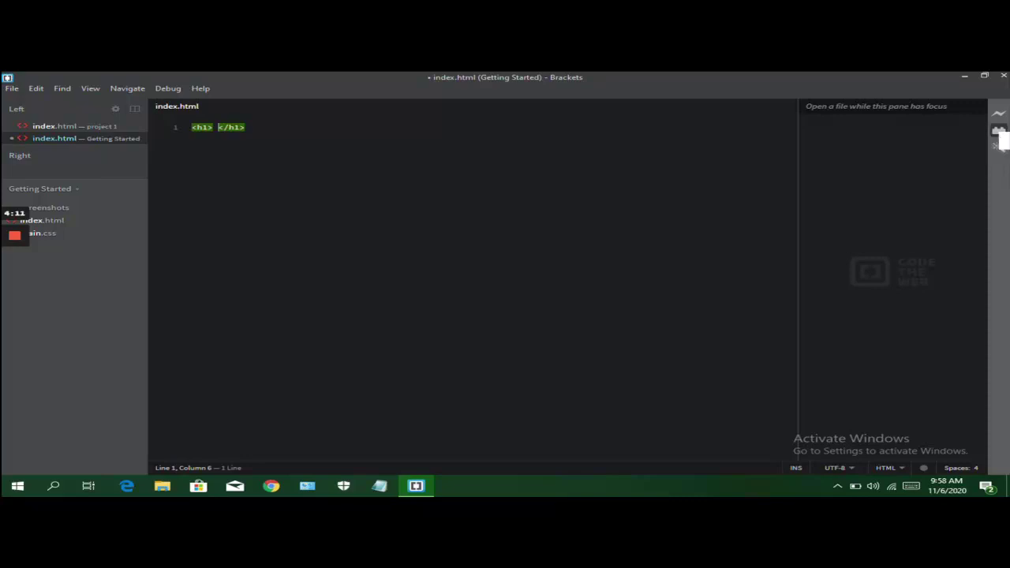
Find the Emmet extension by searching "emmet" in the Extension Manager, install it, and return to the editor.
left_click(998, 133)
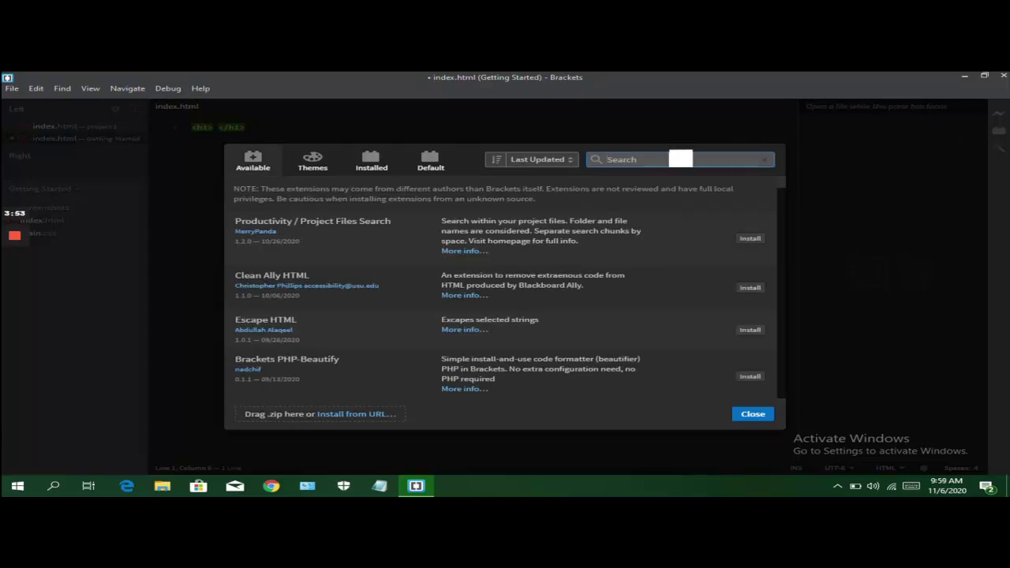
type("emmet")
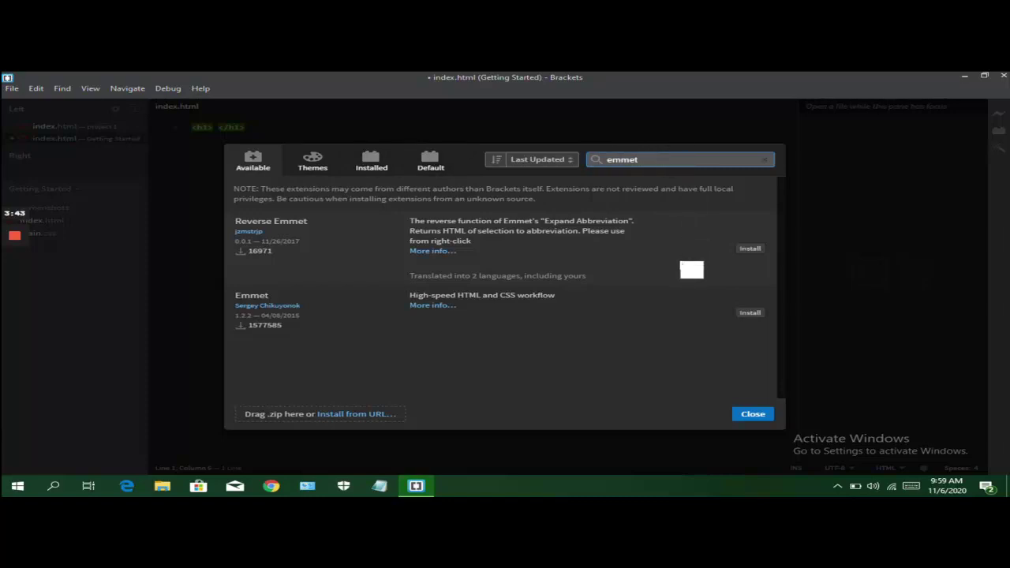
left_click(756, 314)
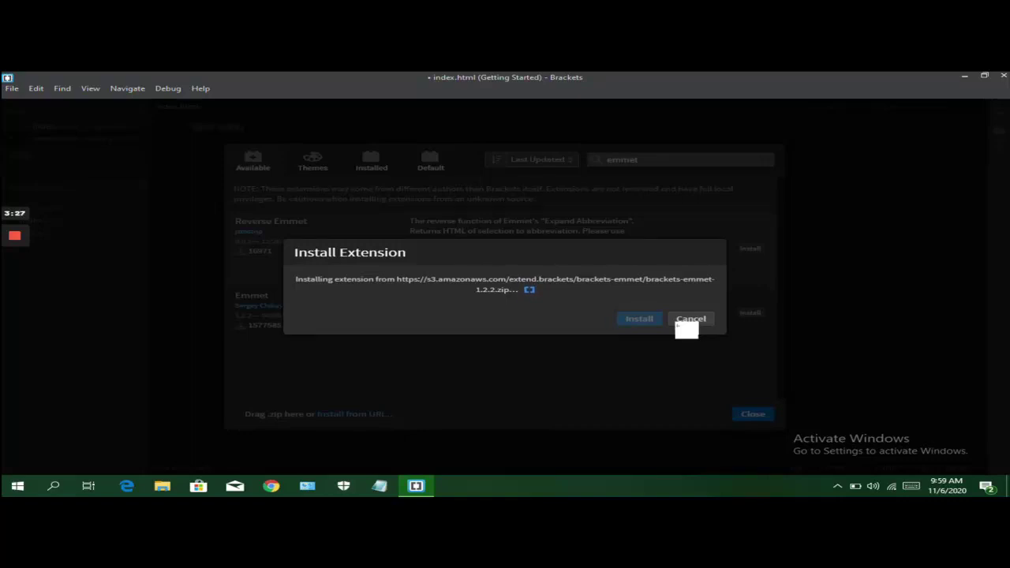
mouse_move(17, 237)
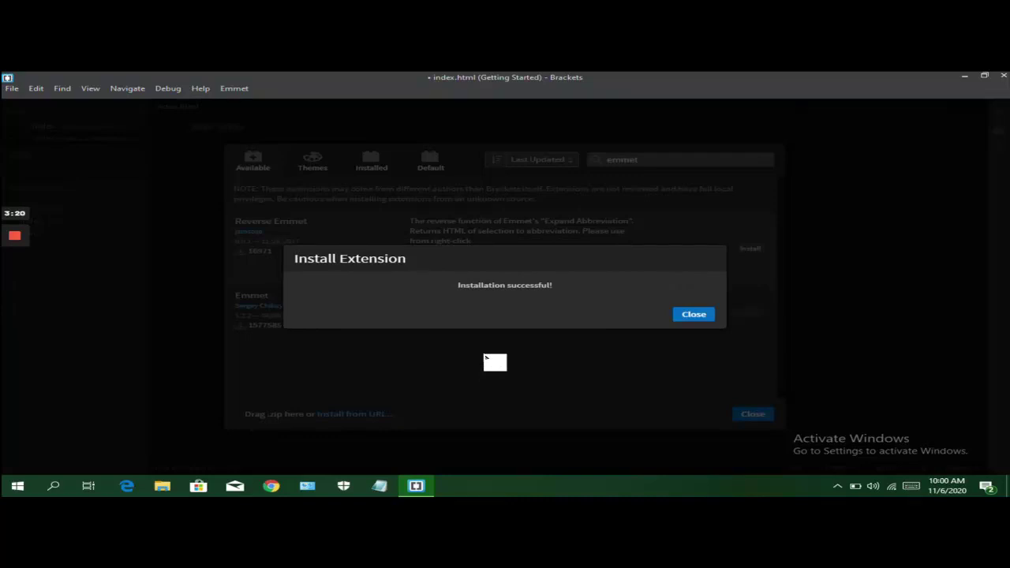
left_click(699, 319)
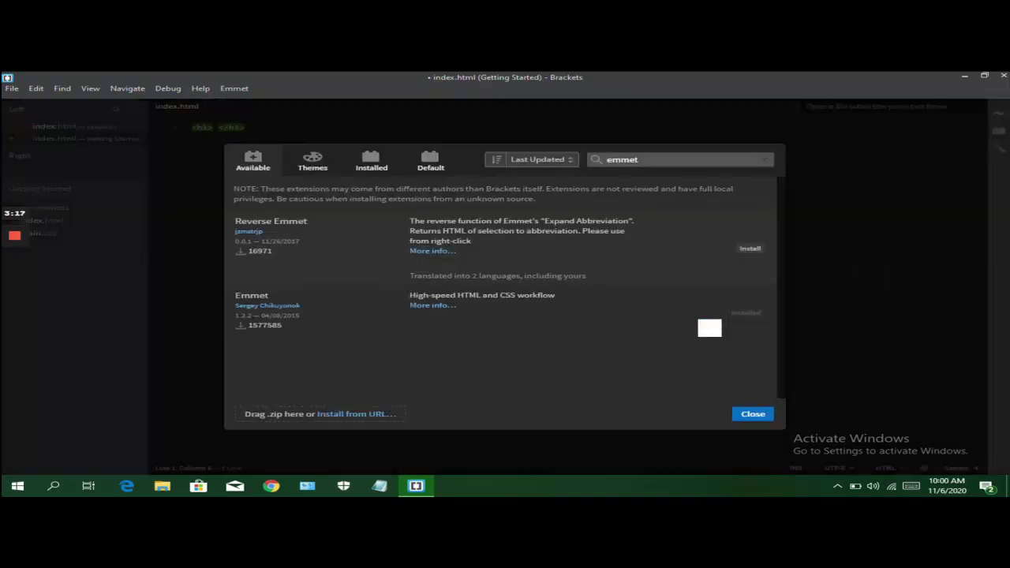
left_click(748, 415)
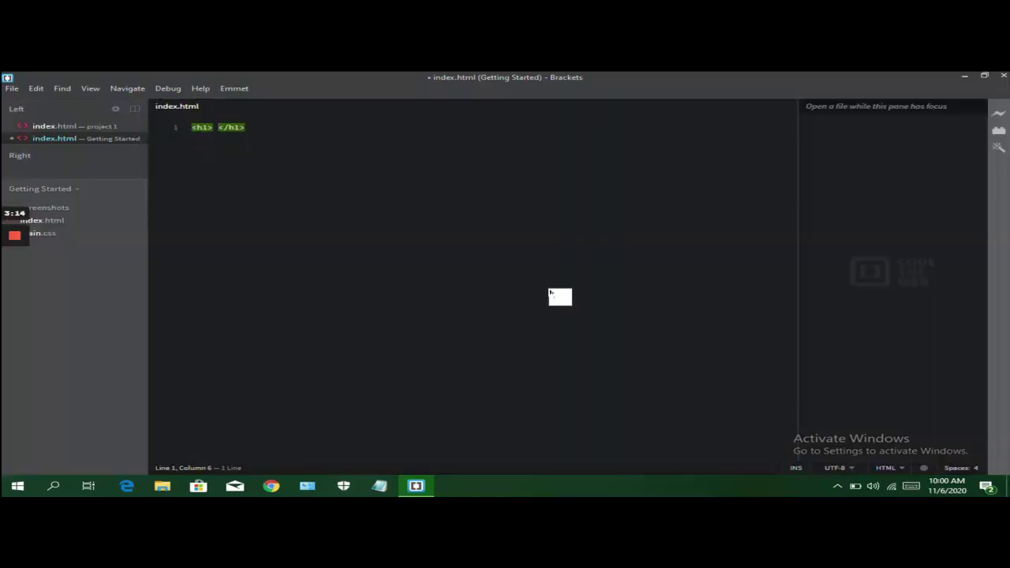
Replace everything in index.html with an HTML5 skeleton by expanding the Emmet abbreviation html:5.
key("ctrl+a")
key("BackSpace")
type("html:5")
key("Tab")
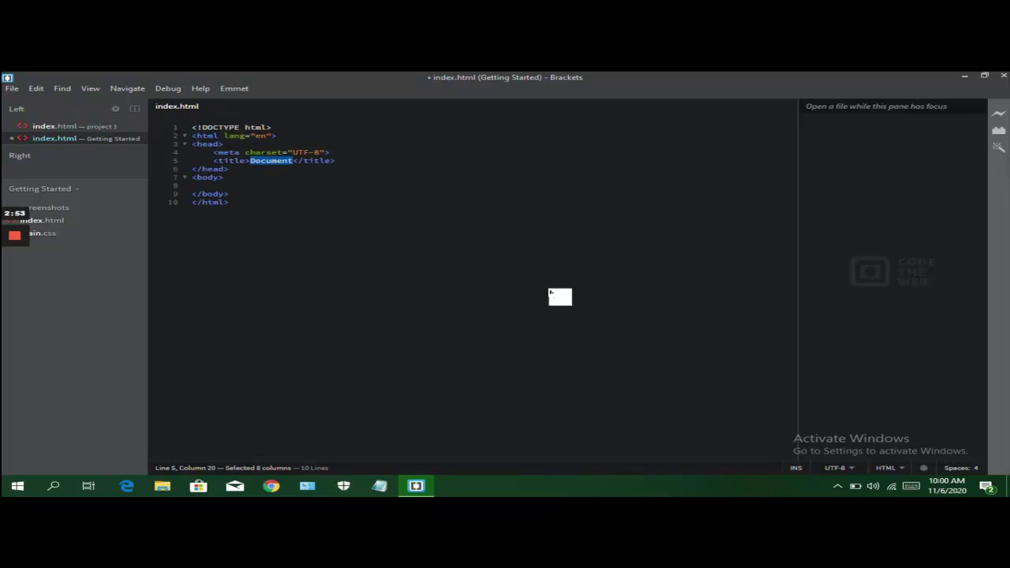
Add an empty section element inside the body with Emmet, its opening and closing tags separated by a blank line.
left_click(231, 183)
key("Return")
key("Return")
key("Up")
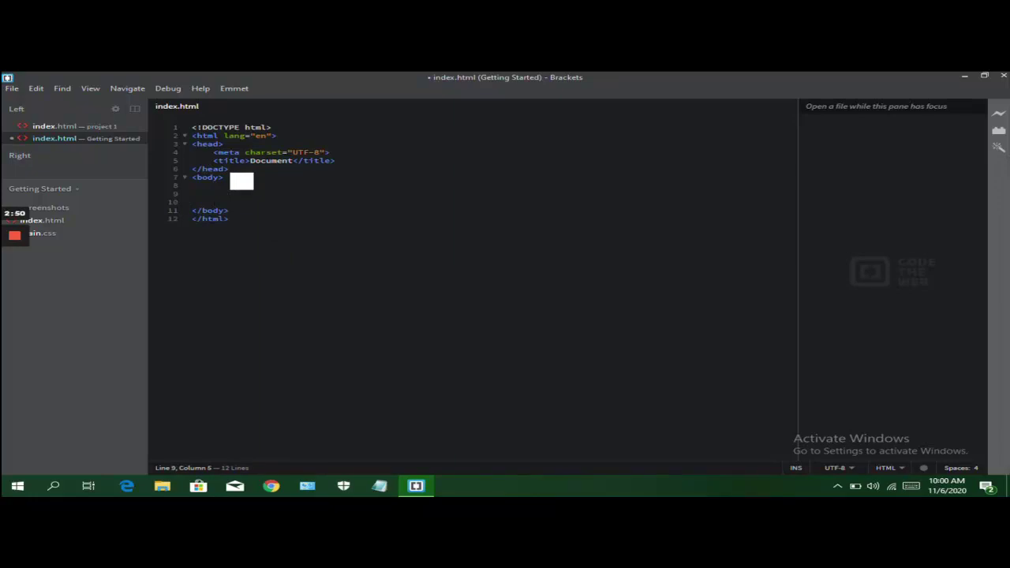
type("section")
key("Tab")
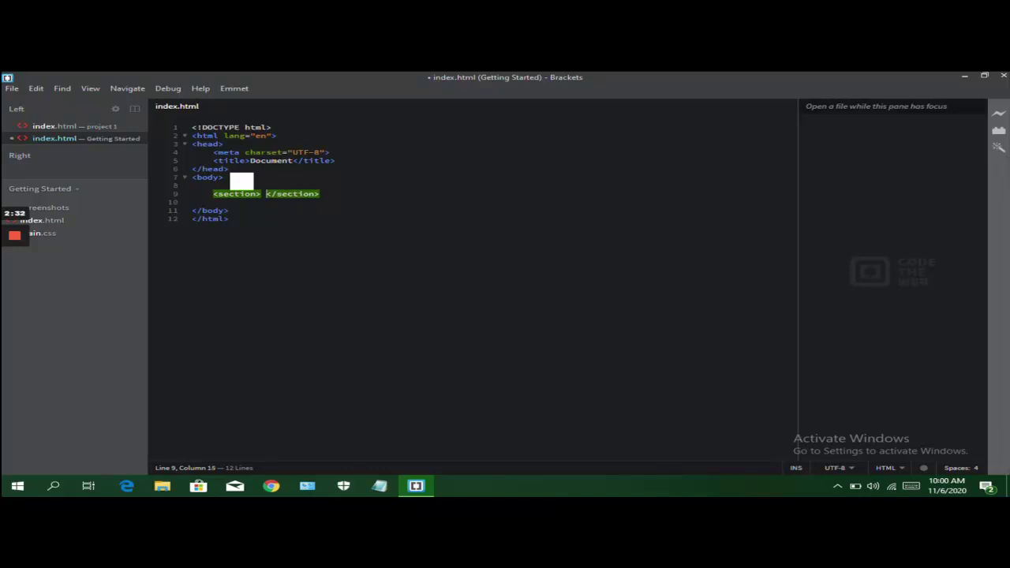
key("Return")
key("Return")
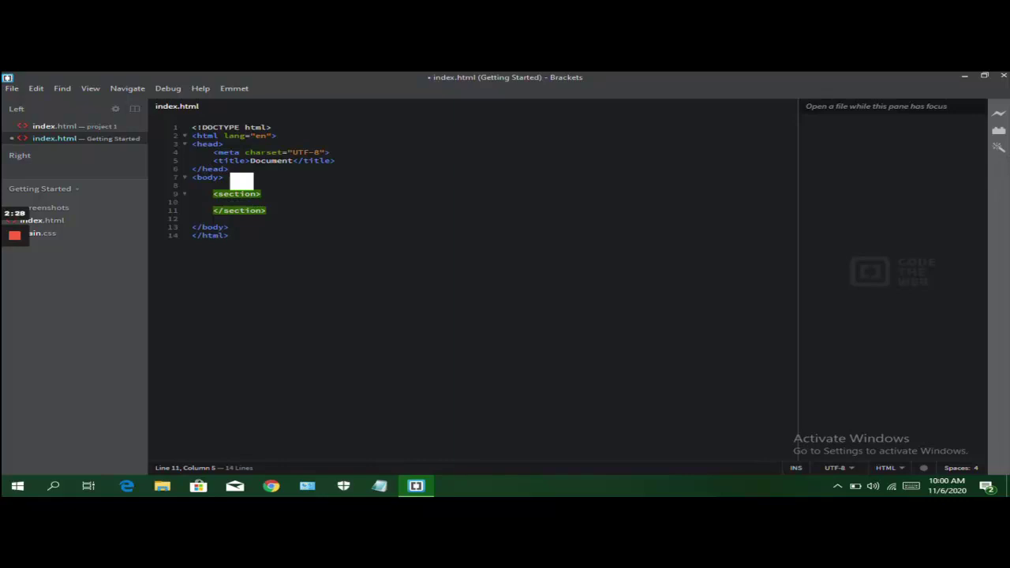
Below the first section, expand section.header into a section with class "header" and open a blank line inside it.
key("End")
key("Return")
key("Return")
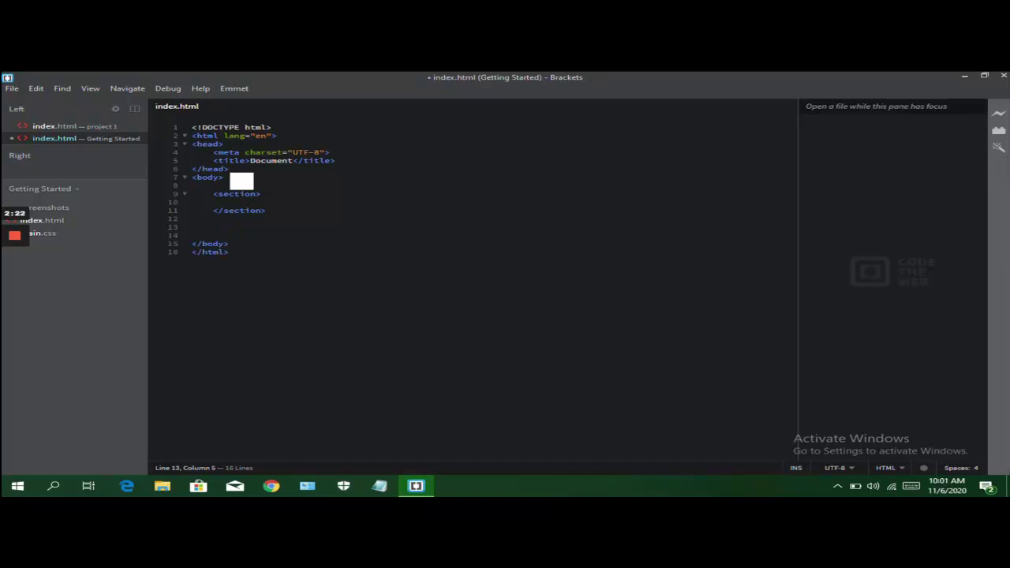
type(".")
key("BackSpace")
type("section")
type(".")
type("header")
key("Tab")
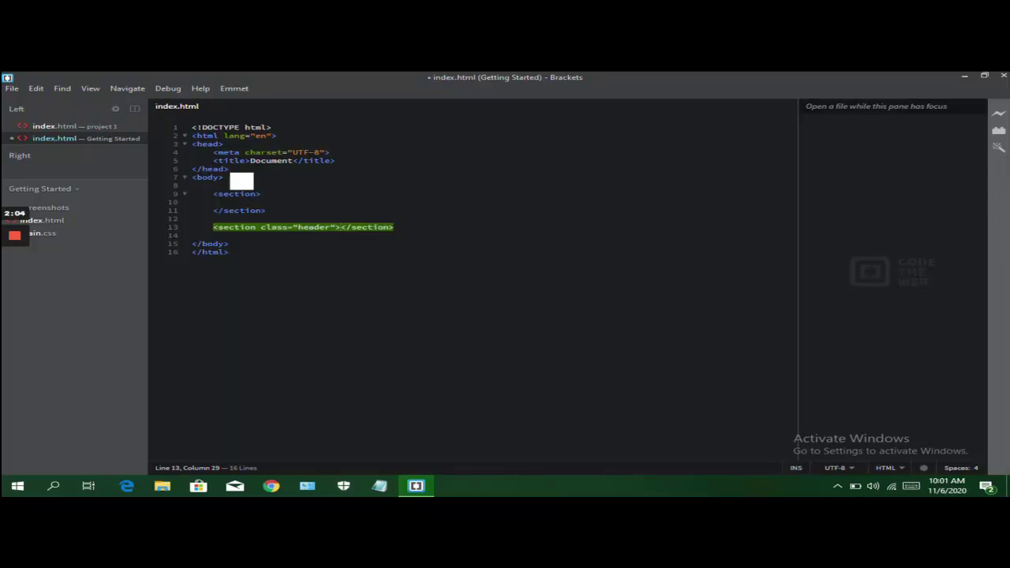
key("Return")
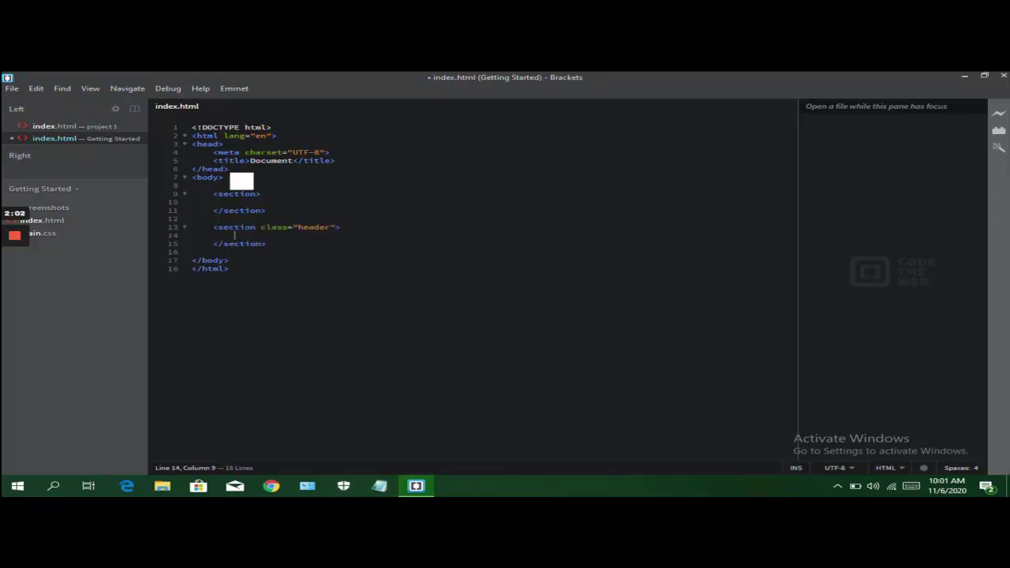